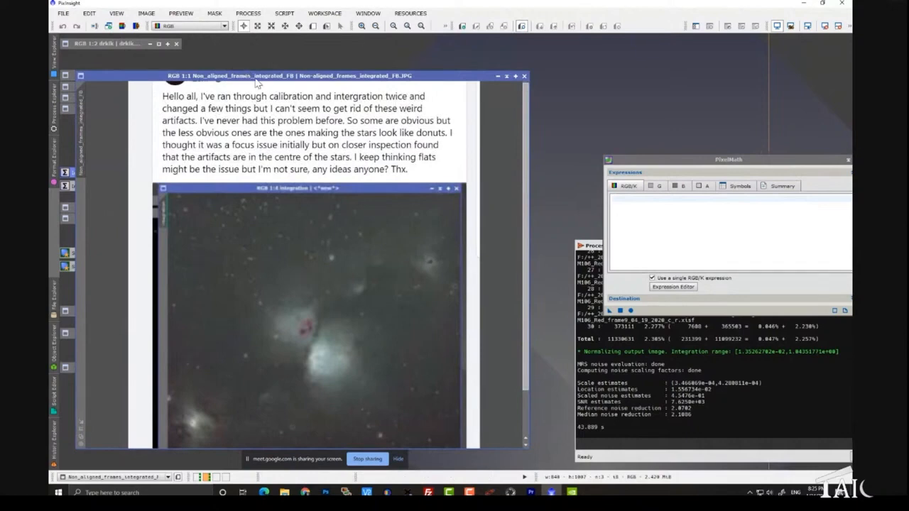
Examine the post text and the star artifacts in the Non_aligned_frames_integrated_FB image, and collapse its window.
left_click_drag(256, 83, 267, 62)
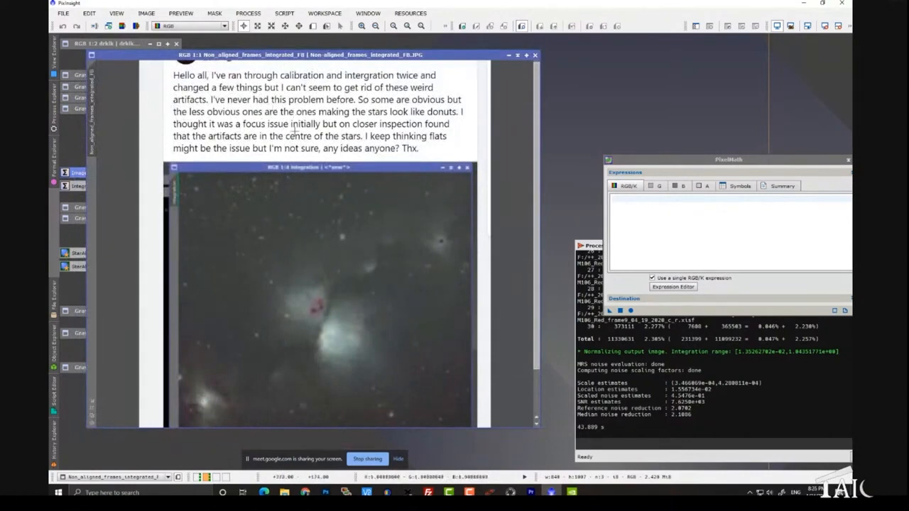
scroll(359, 302, "up", 1)
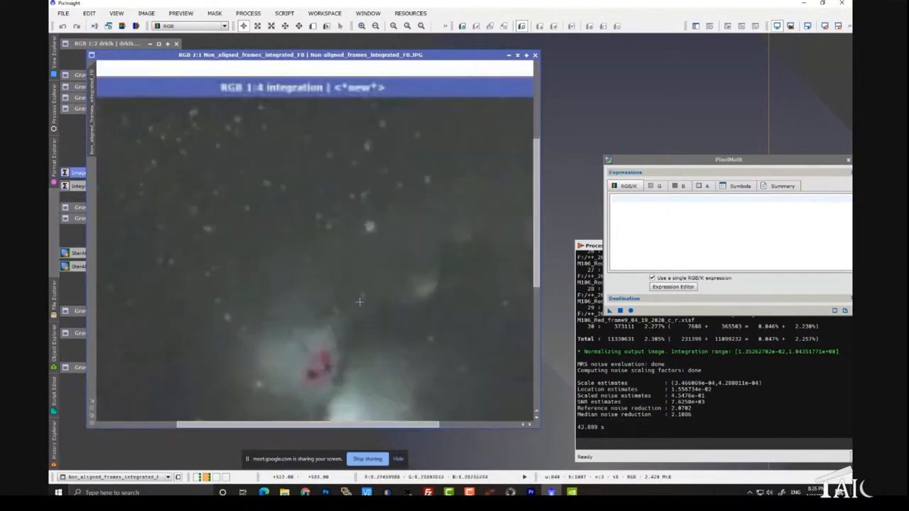
scroll(360, 301, "down", 1)
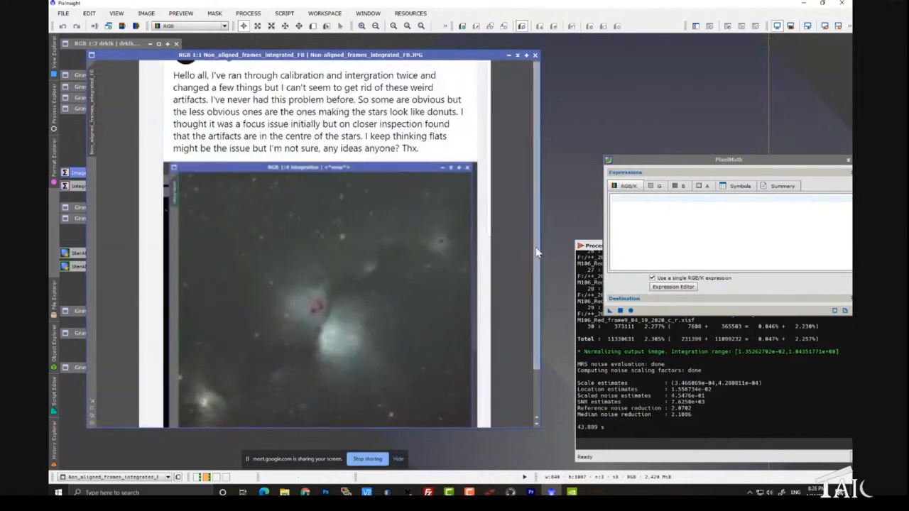
left_click_drag(538, 256, 537, 287)
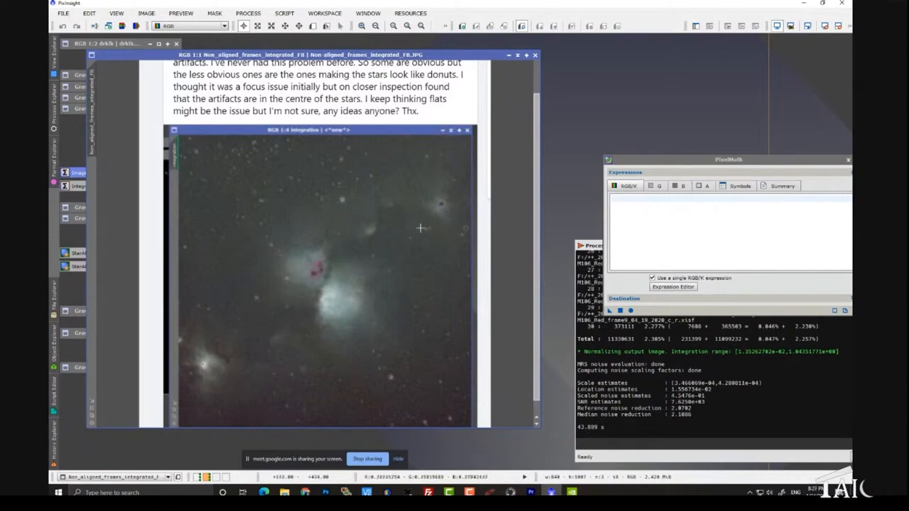
left_click(518, 54)
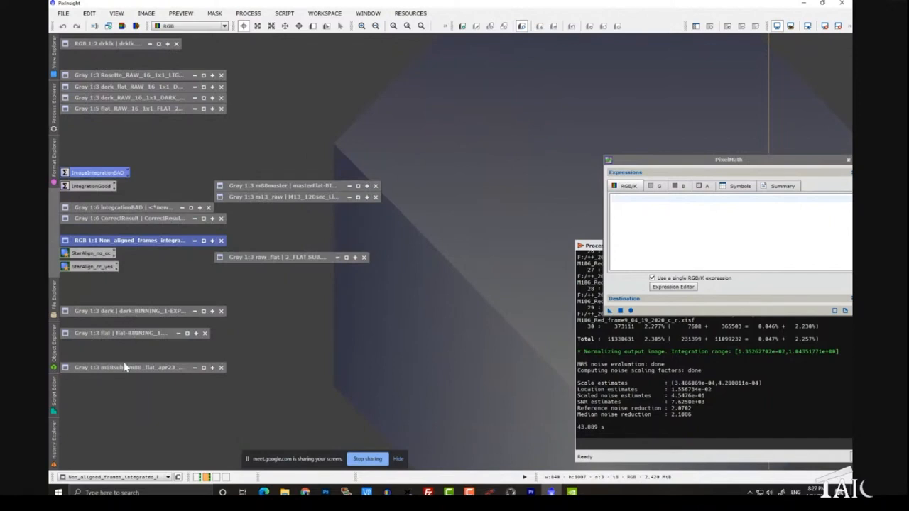
Rearrange the collapsed raw_flat and m13_raw images, placing raw_flat beside CorrectResult and m13_raw beside the StarAlign_no_cc icon.
mouse_move(289, 260)
left_mouse_down()
mouse_move(268, 276)
mouse_move(286, 273)
left_mouse_up()
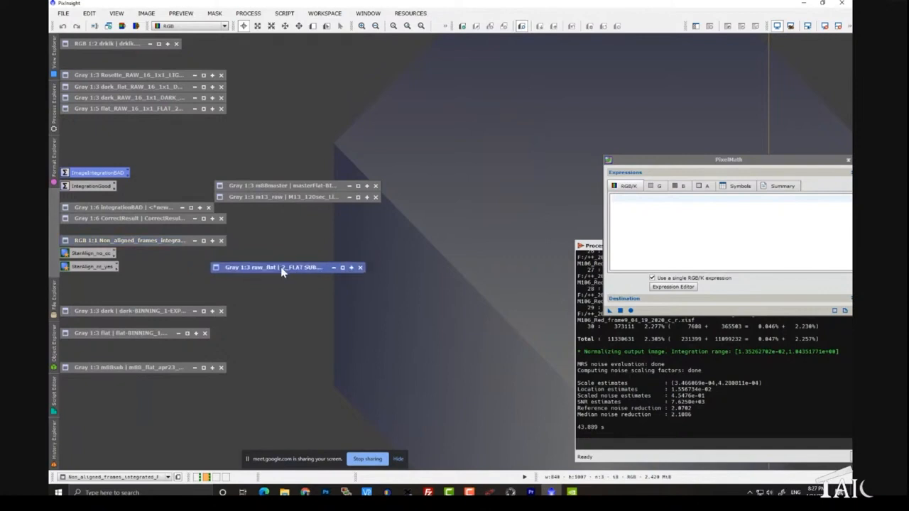
left_click(299, 202)
left_click_drag(299, 202, 312, 221)
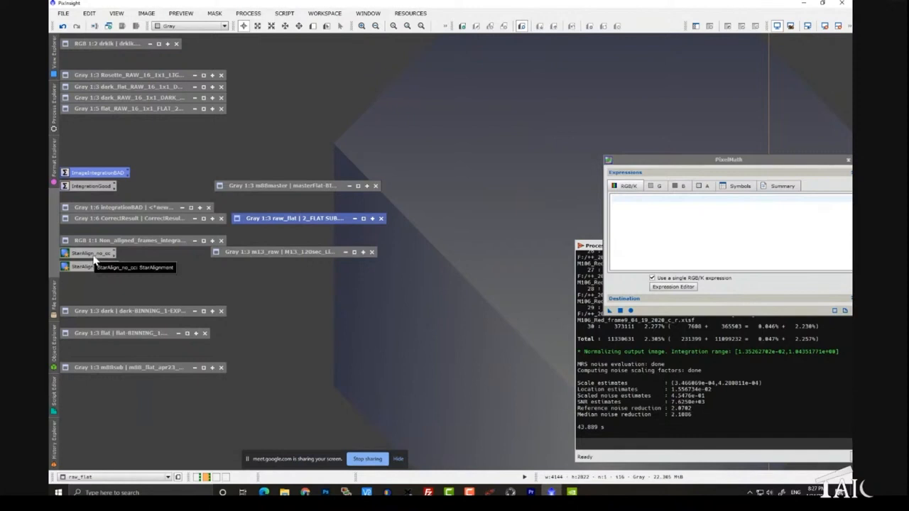
View the raw_flat image and the globular cluster in the m13_raw image, collapsing each window after viewing.
double_click(273, 216)
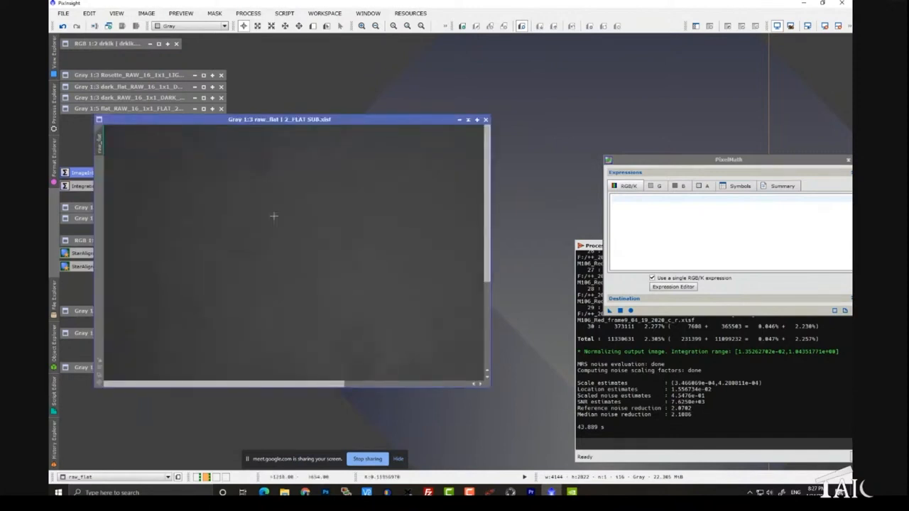
left_click(469, 119)
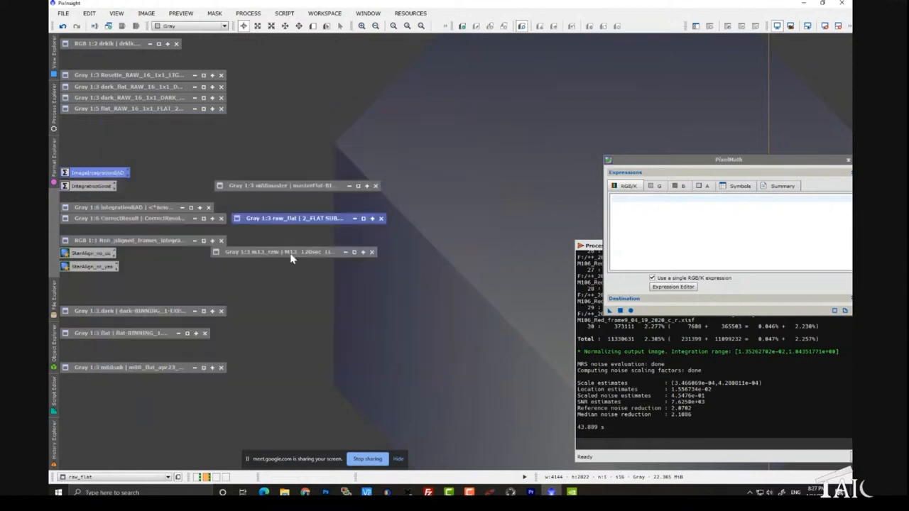
double_click(290, 253)
scroll(290, 253, "up", 1)
scroll(291, 250, "down", 3)
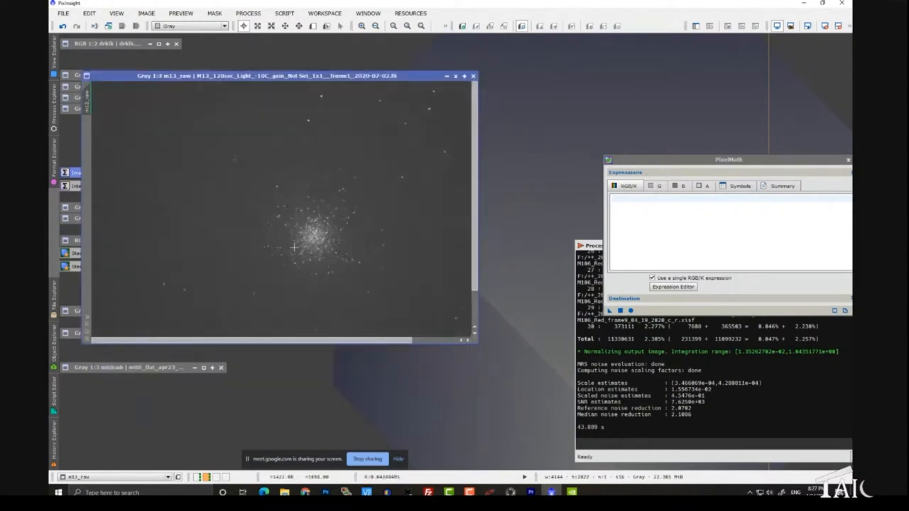
scroll(294, 247, "up", 1)
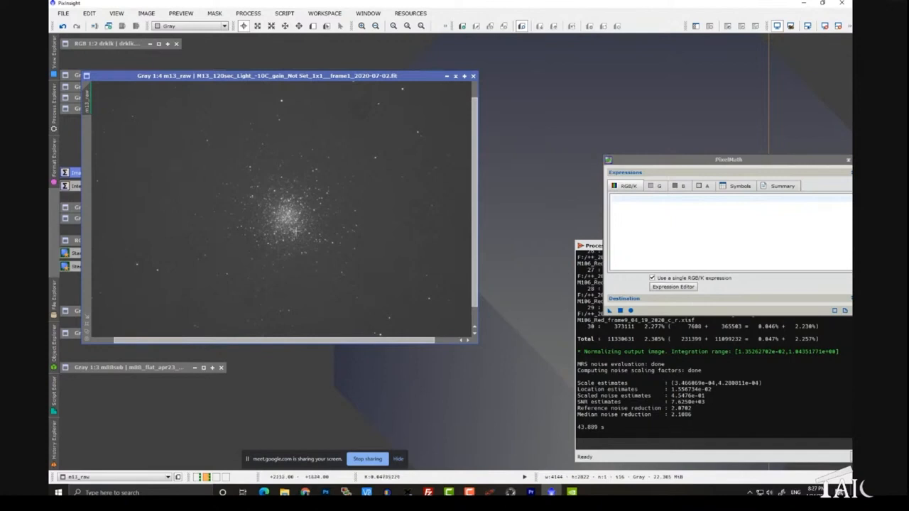
scroll(296, 232, "up", 1)
scroll(296, 231, "down", 1)
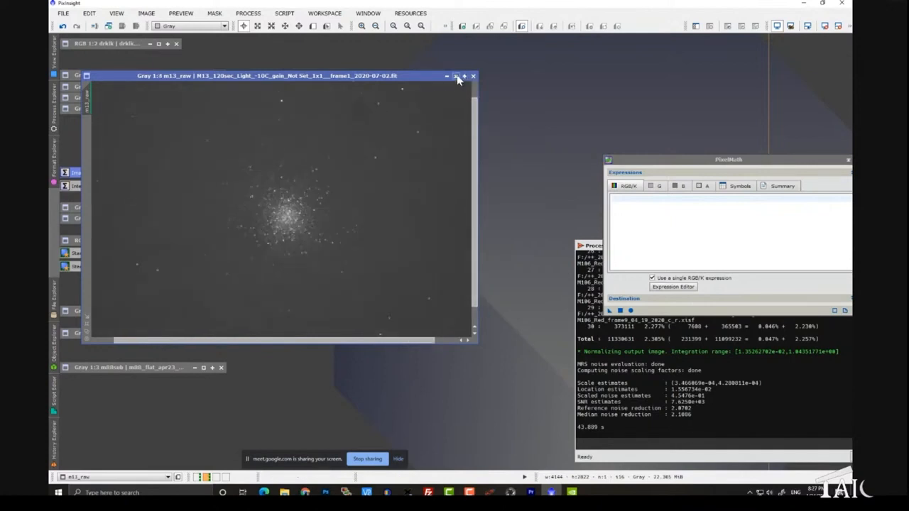
left_click(464, 77)
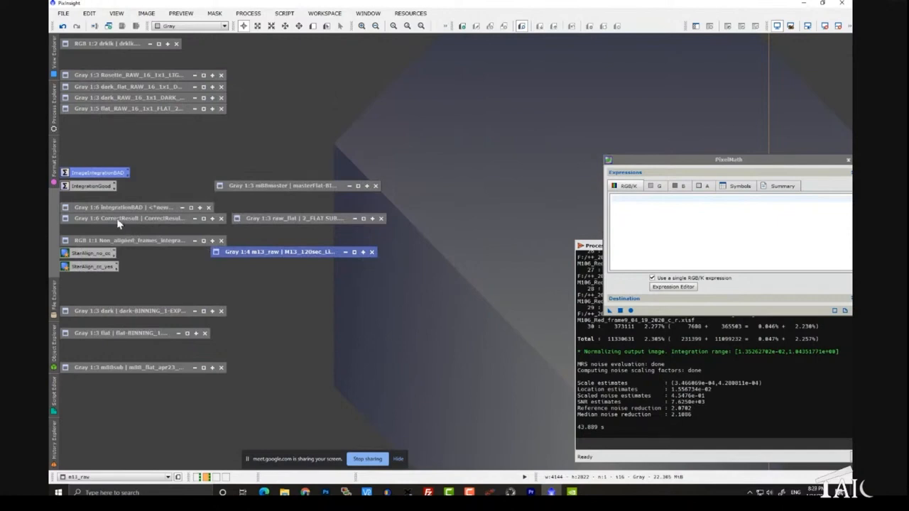
Open the StarAlign_no_cc process and its target frame L_0019_M13_ISO1600_15s__86F_d.xisf, and move the StarAlignment window off the image.
double_click(90, 256)
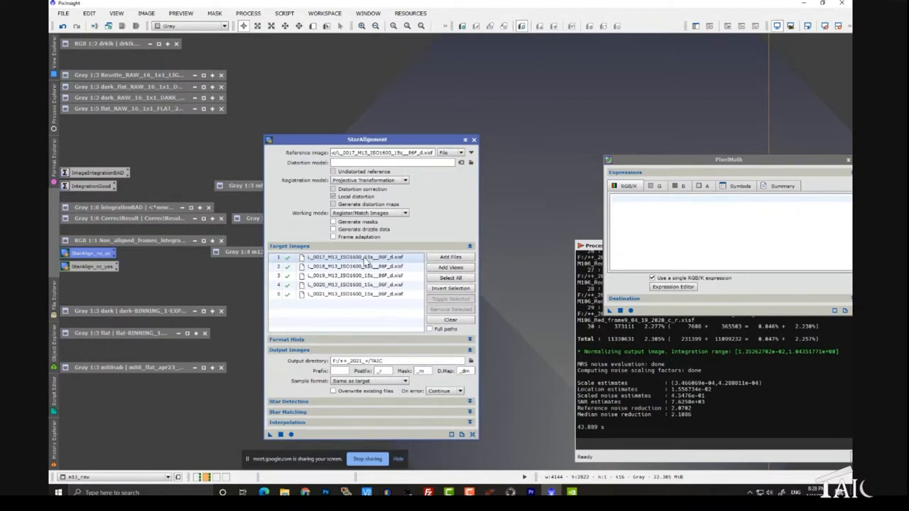
double_click(346, 276)
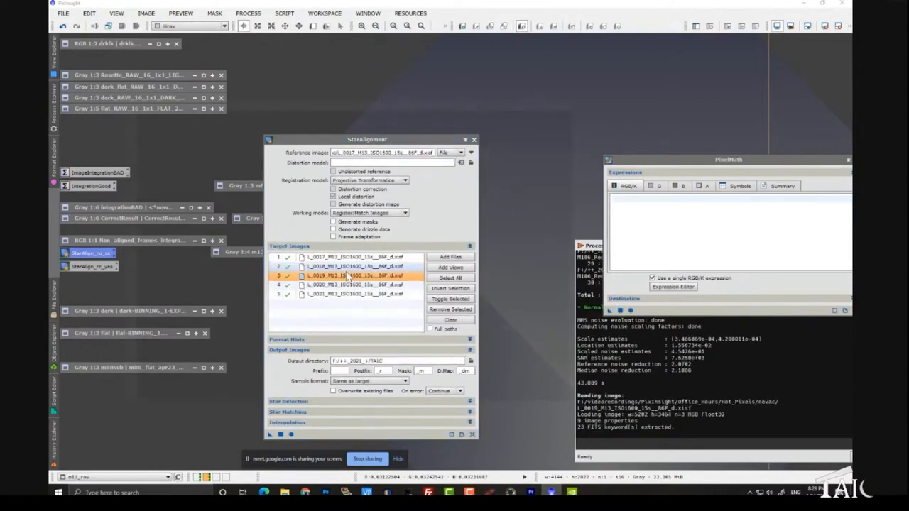
left_click_drag(322, 139, 537, 86)
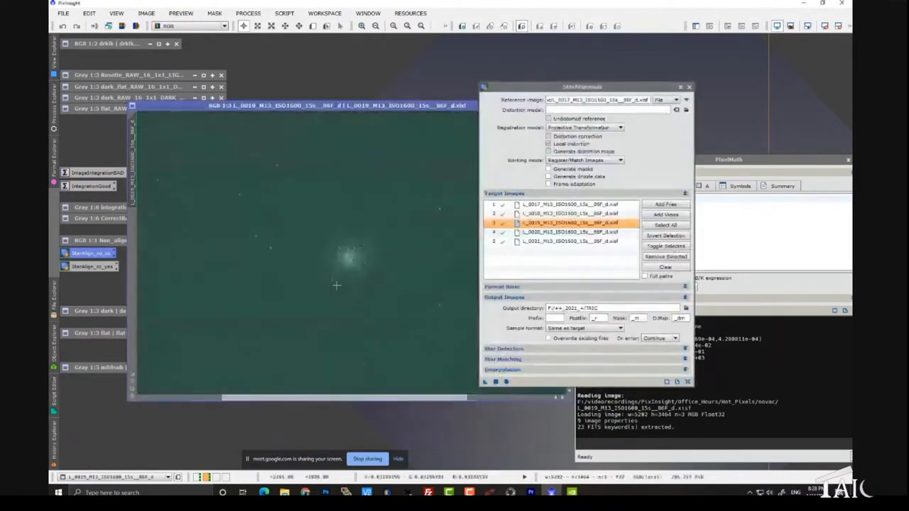
Examine the cluster stars and the individual background pixels of the L_0019 M13 frame at high magnification.
scroll(336, 285, "up", 3)
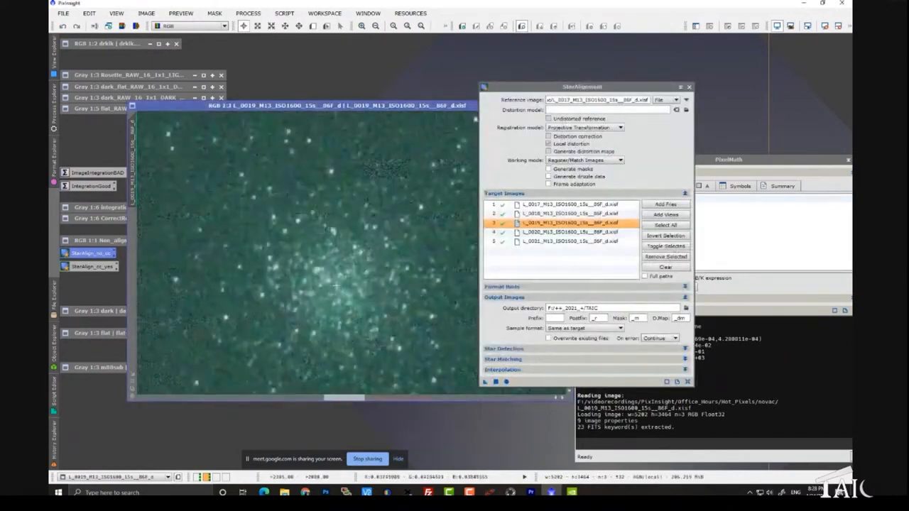
scroll(337, 285, "up", 2)
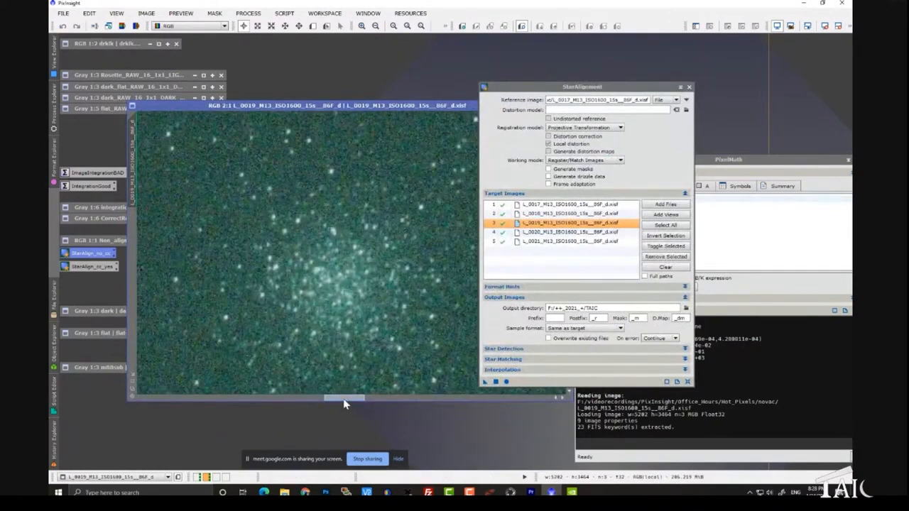
mouse_move(346, 399)
left_mouse_down()
mouse_move(329, 402)
mouse_move(348, 409)
left_mouse_up()
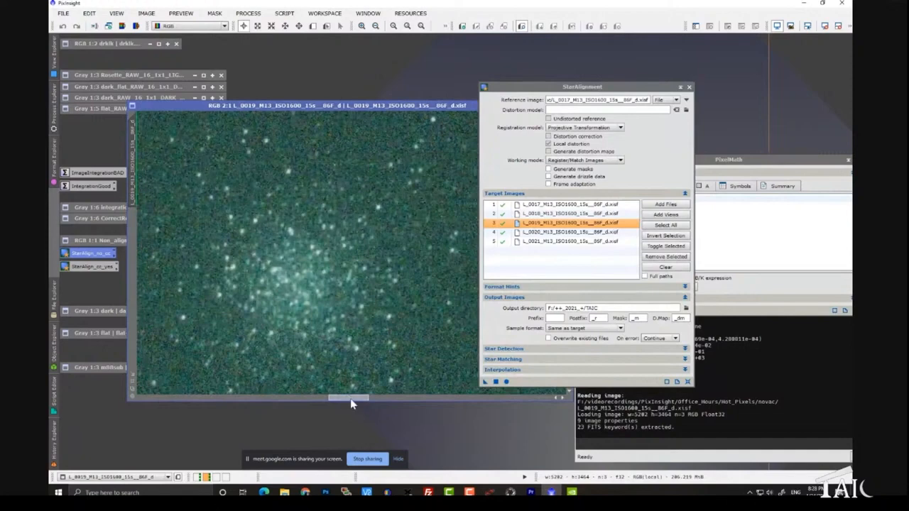
left_click_drag(350, 399, 347, 402)
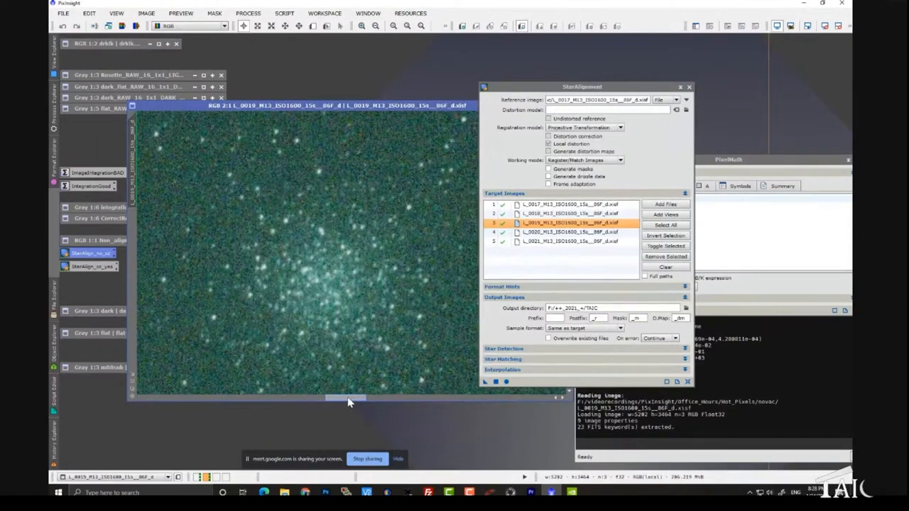
left_click_drag(348, 402, 344, 402)
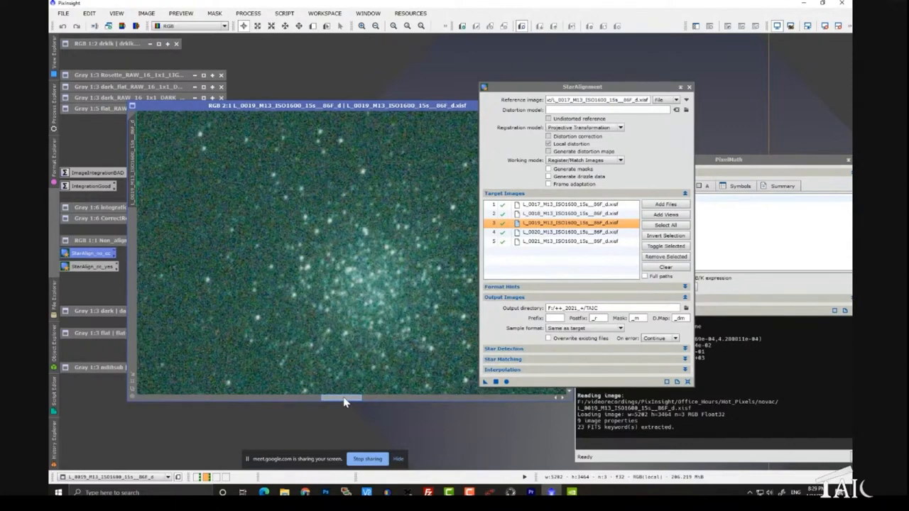
left_click_drag(344, 402, 309, 404)
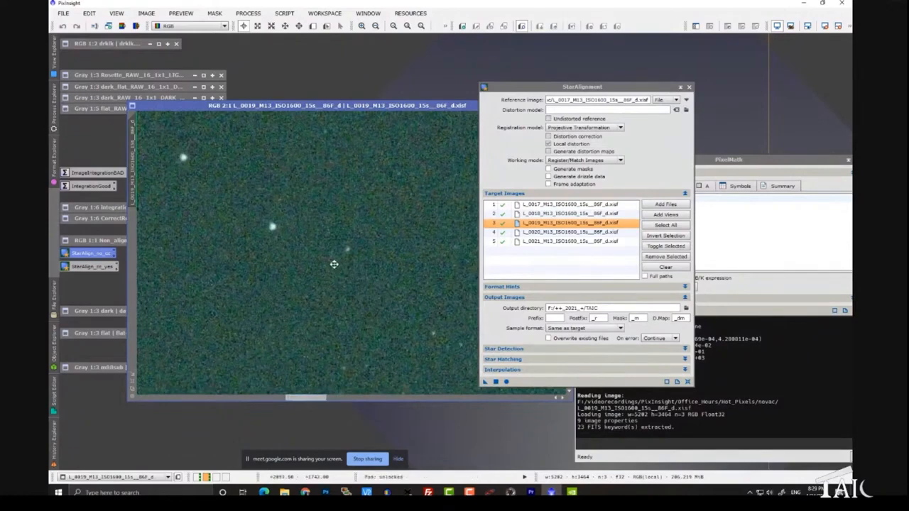
left_click_drag(335, 263, 290, 384)
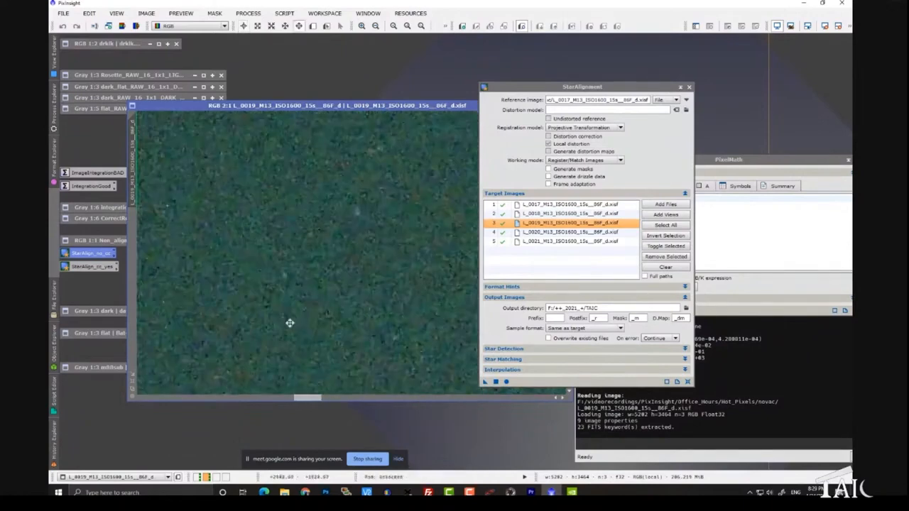
left_click_drag(290, 320, 274, 326)
left_click_drag(243, 282, 313, 294)
scroll(333, 261, "up", 2)
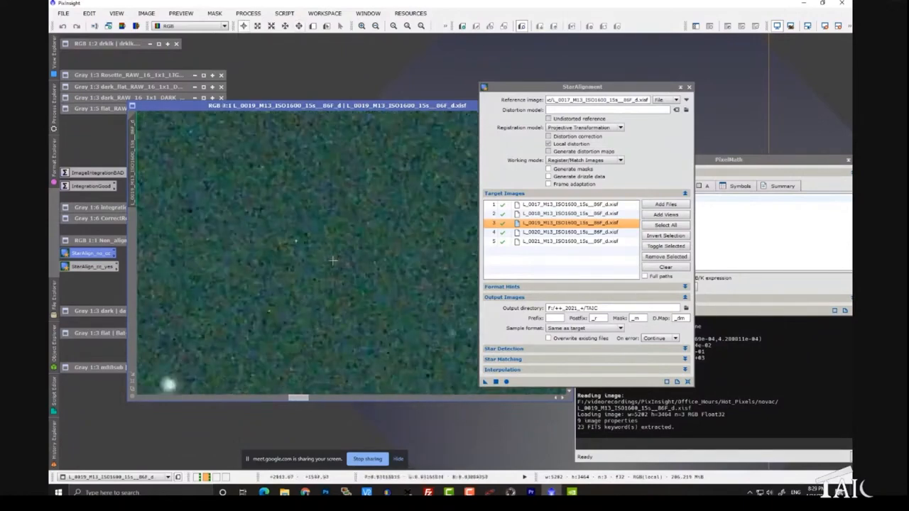
scroll(333, 260, "up", 2)
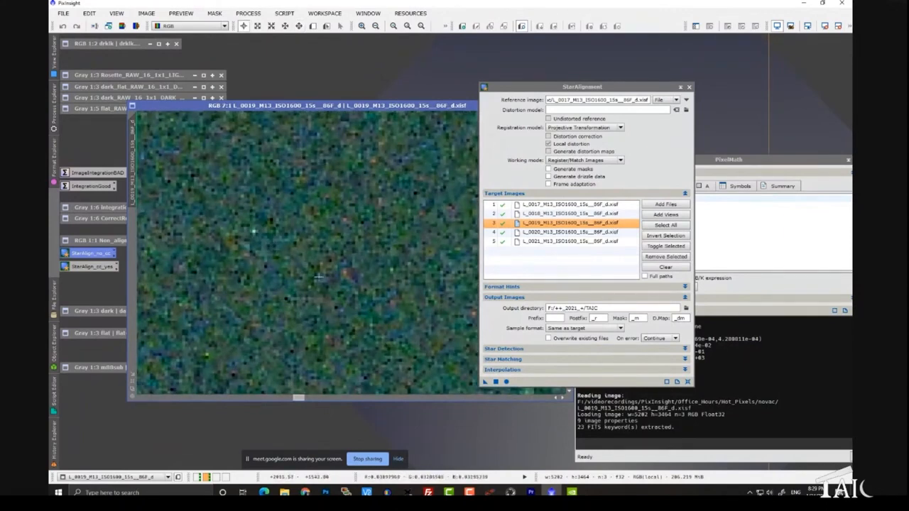
scroll(319, 277, "down", 2)
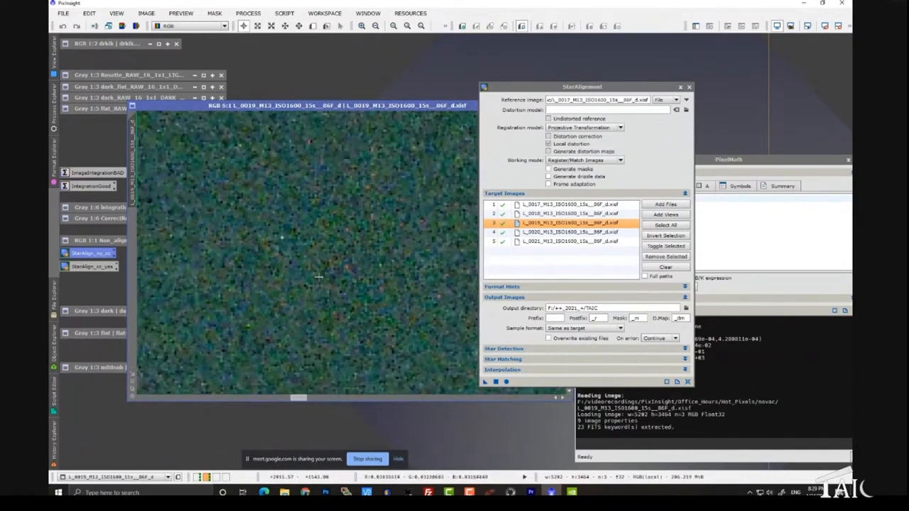
scroll(319, 277, "down", 2)
scroll(318, 277, "down", 2)
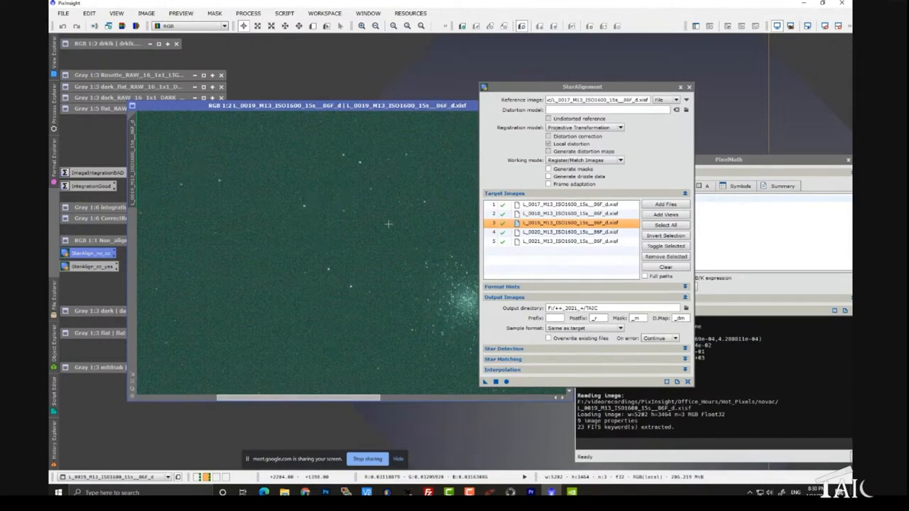
Run StarAlignment on the five M13 target frames and check the run summary in the Process Console.
left_click(506, 382)
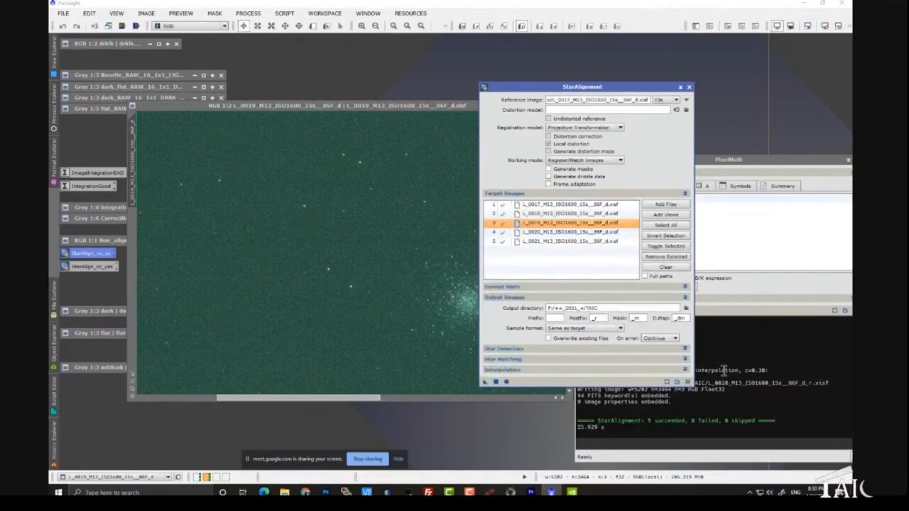
left_click_drag(684, 250, 379, 129)
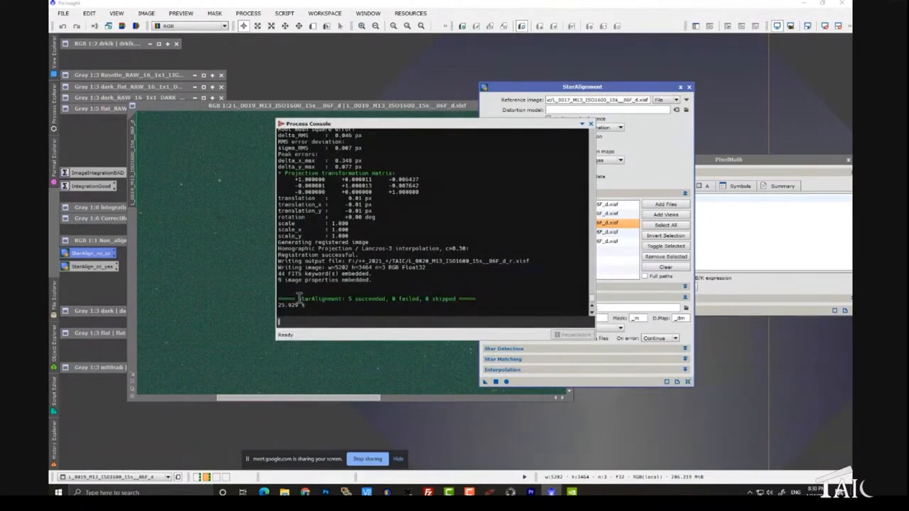
left_click_drag(299, 298, 470, 302)
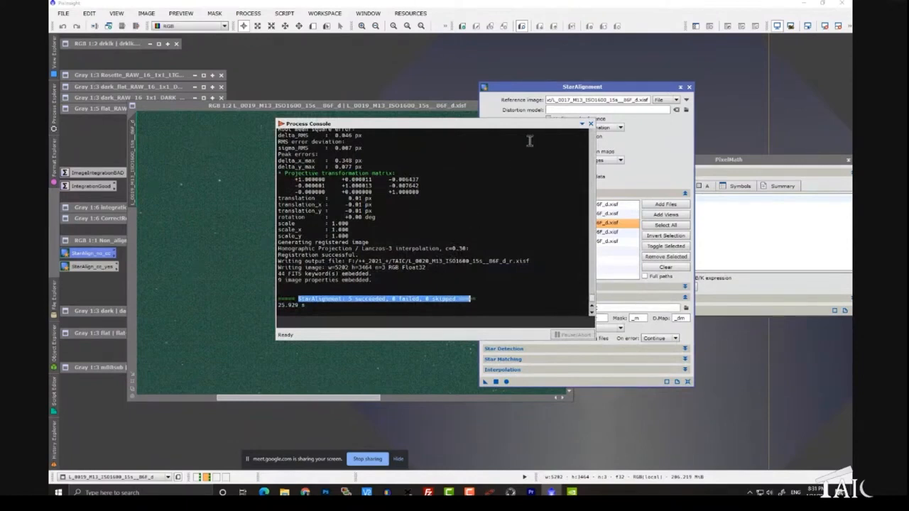
left_click_drag(541, 128, 684, 157)
left_click_drag(636, 87, 593, 52)
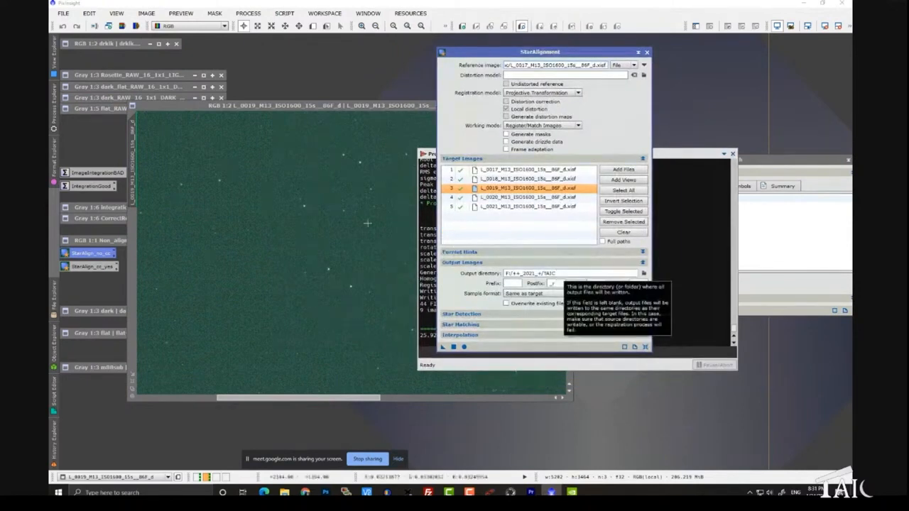
Open the Blink process and move its window to the middle of the workspace.
double_click(303, 82)
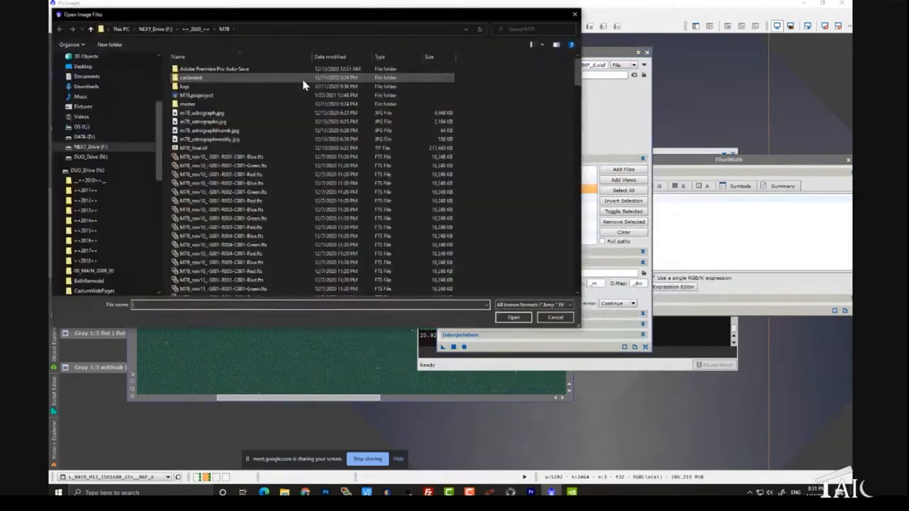
left_click(555, 317)
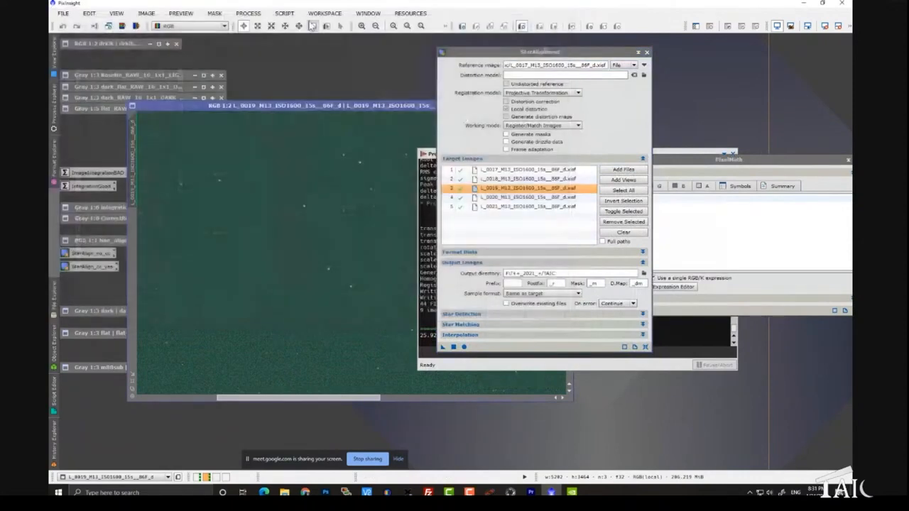
left_click(248, 13)
mouse_move(252, 28)
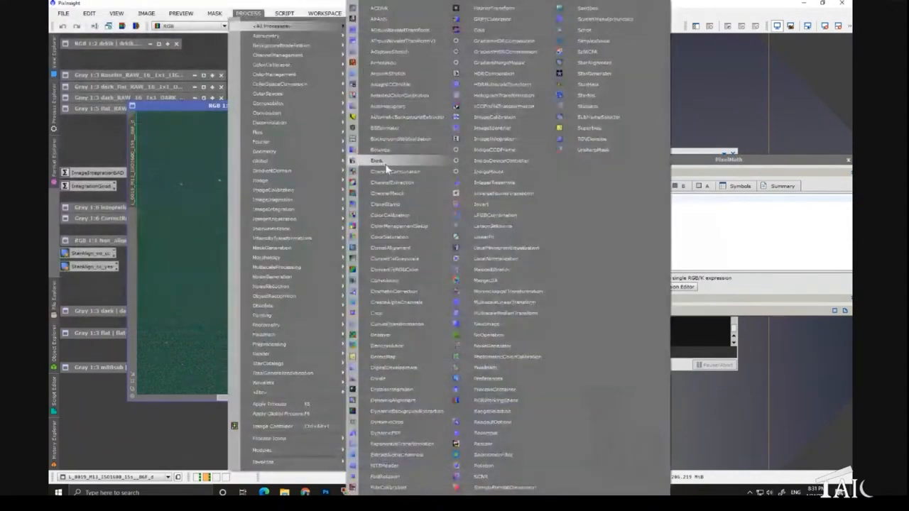
left_click(380, 161)
left_click_drag(522, 185, 408, 102)
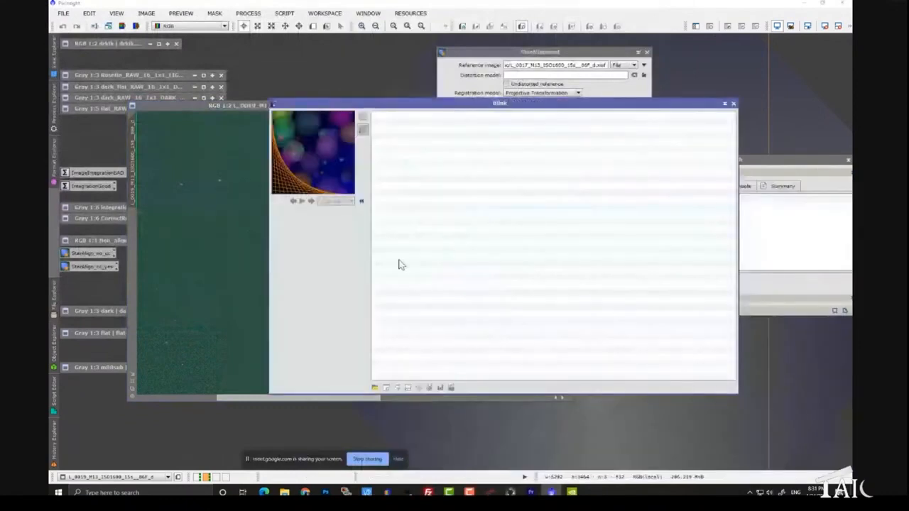
Load the five registered M13 frames without cosmetic correction, L_0017 to L_0021 ending in _d_r.xisf, from the TAIC folder into Blink.
left_click(375, 388)
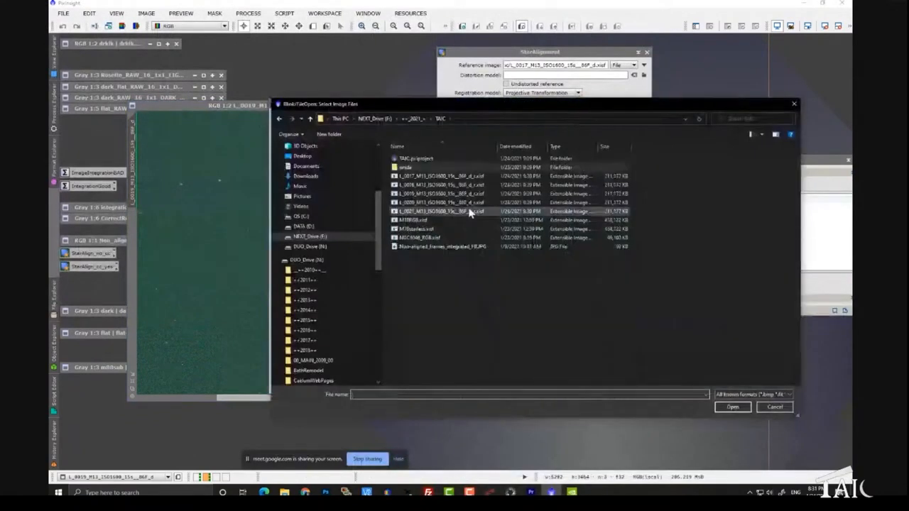
left_click(466, 175)
left_click(461, 212, "ctrl")
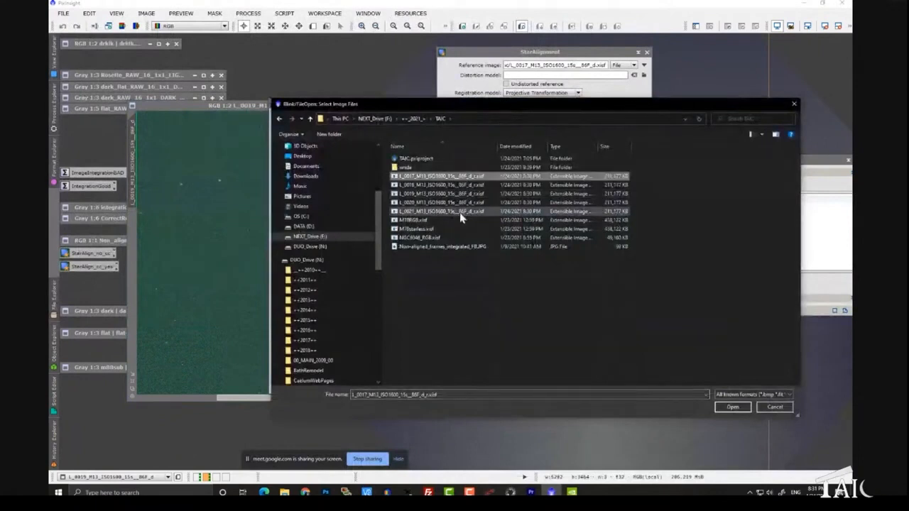
left_click(460, 212, "shift")
left_click(728, 409)
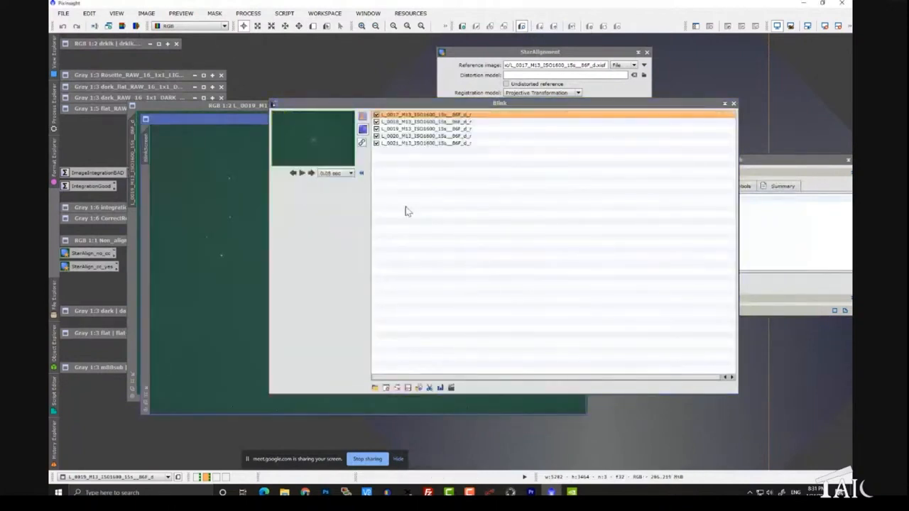
Move Blink off the preview image and step through the registered frames with the M13 cluster magnified to 1:1.
left_click_drag(328, 110, 503, 99)
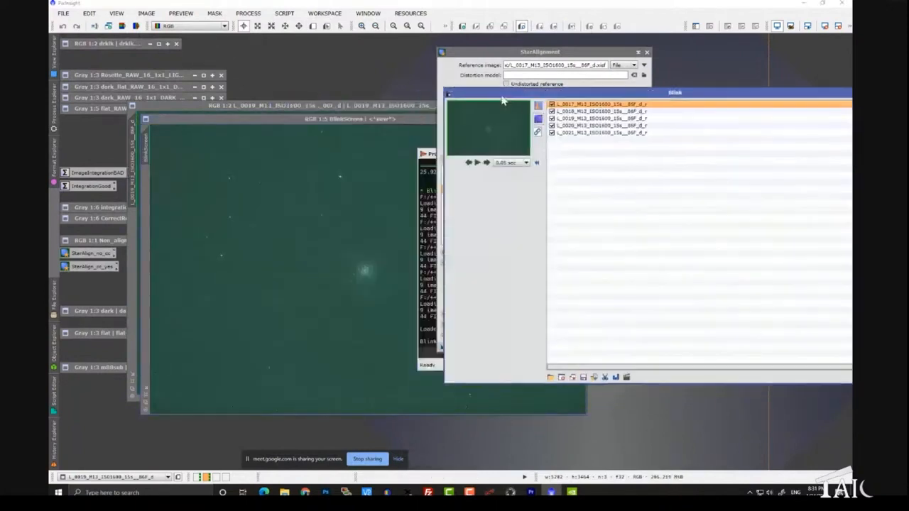
scroll(343, 277, "up", 3)
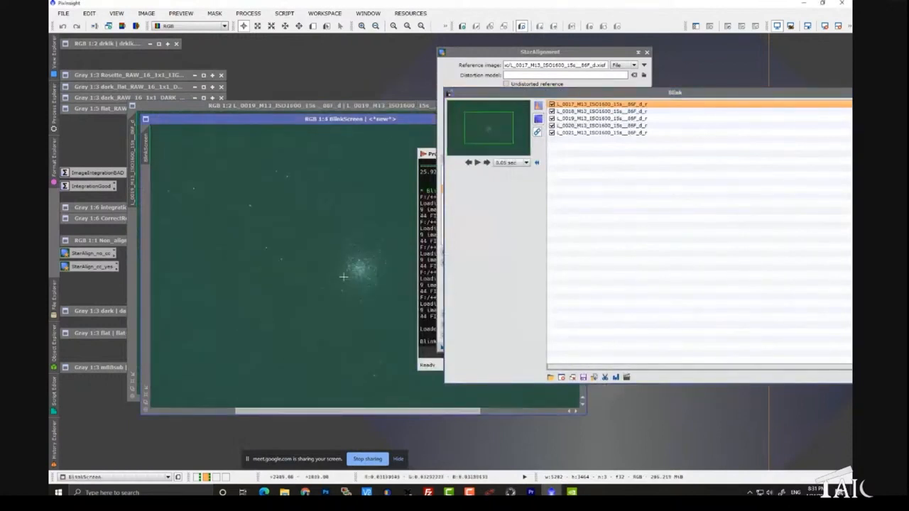
left_click(487, 163)
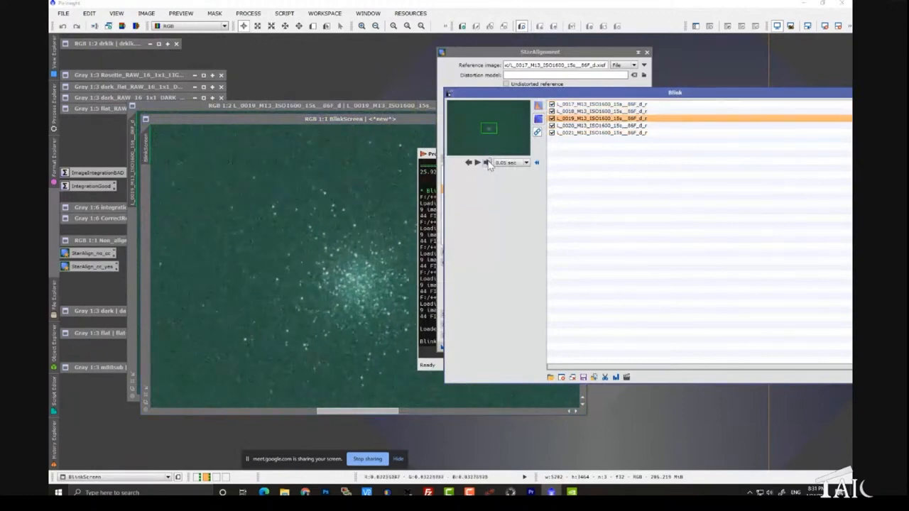
left_click(489, 163)
Clear all frames from Blink and move its window aside to uncover the L_0019 image.
left_click_drag(578, 99, 431, 103)
left_click(425, 383)
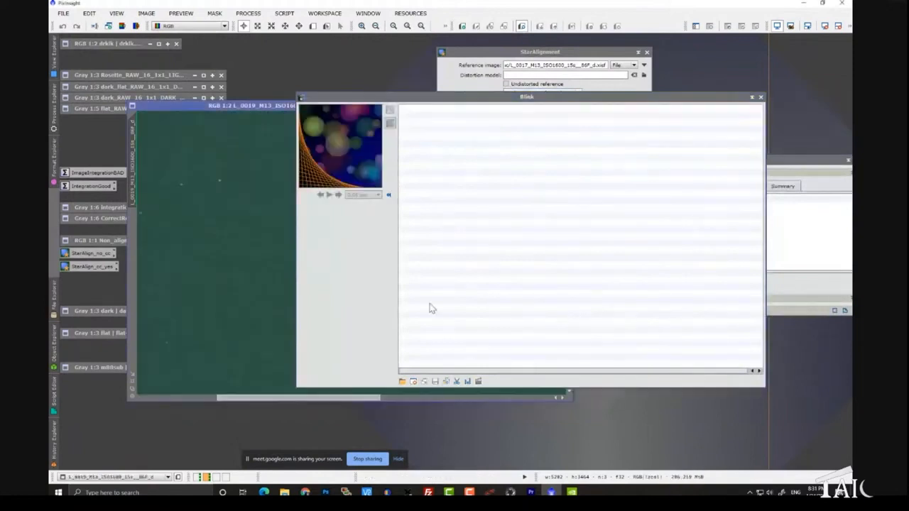
left_click_drag(324, 98, 544, 140)
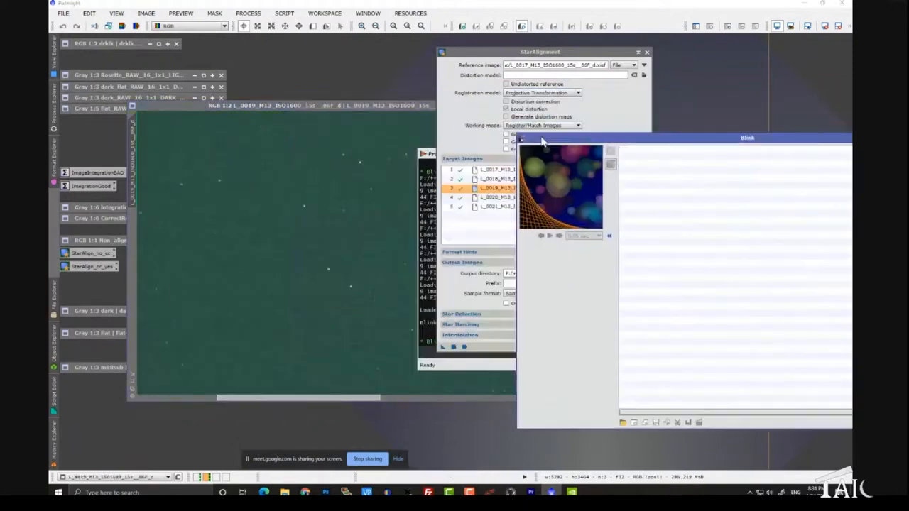
Close the L_0019_M13_ISO1600_15s__86F_d image and collapse the StarAlignment window.
left_click_drag(417, 112, 368, 115)
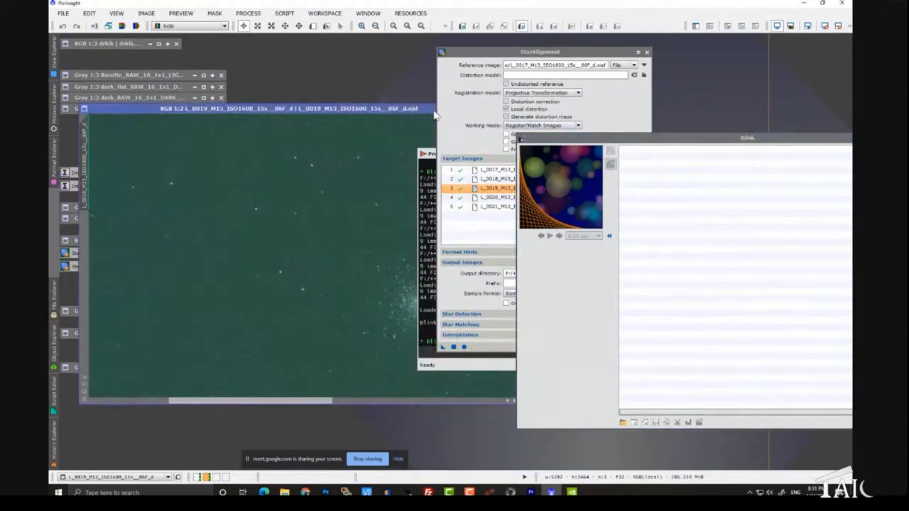
left_click_drag(410, 111, 331, 123)
left_click_drag(387, 121, 349, 122)
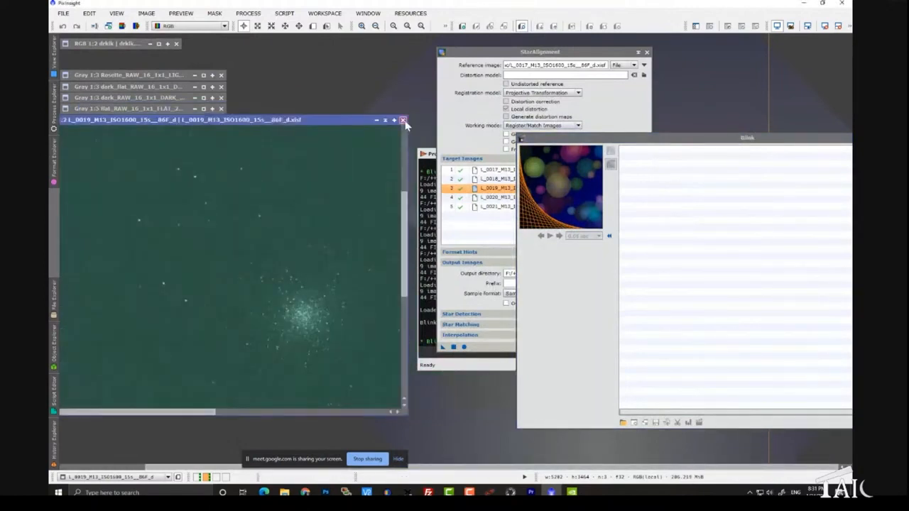
left_click(404, 120)
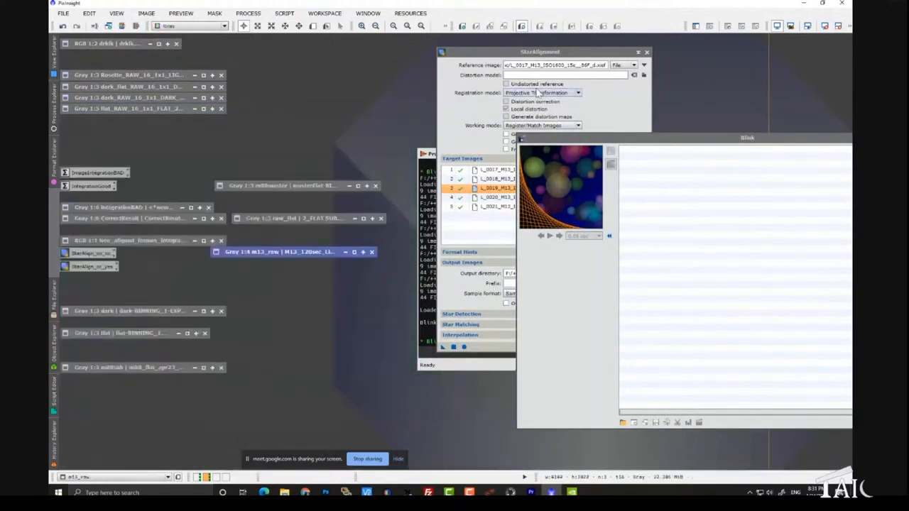
left_click(639, 53)
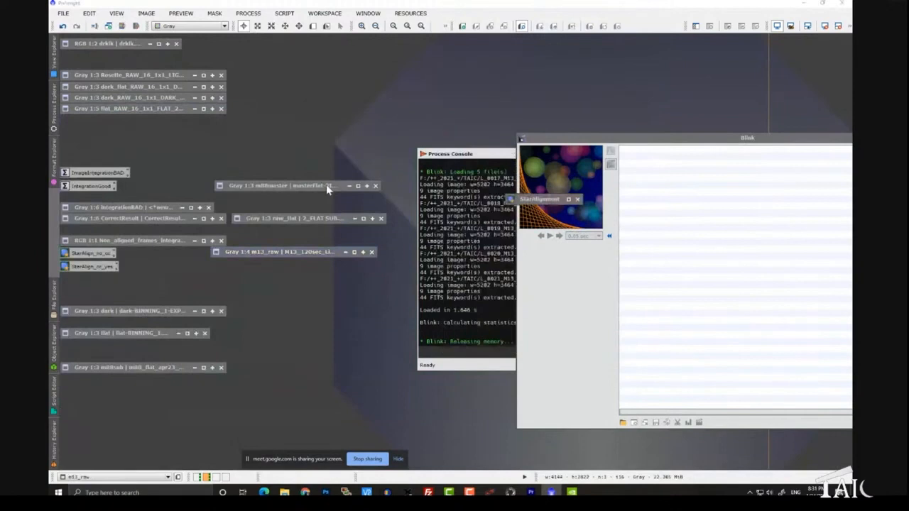
Open the StarAlign_cc_yes process, run it on the five cosmetically corrected M13 frames and check the run summary in the Process Console.
double_click(89, 274)
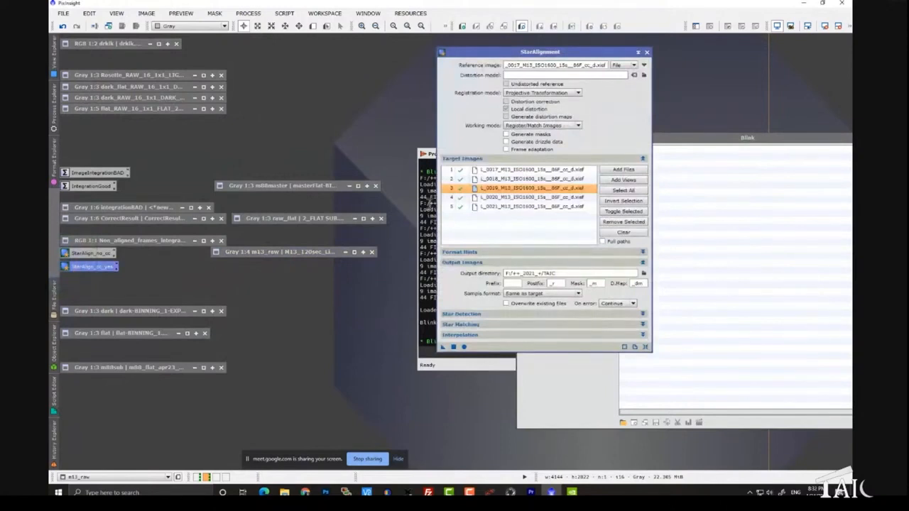
left_click_drag(540, 55, 363, 60)
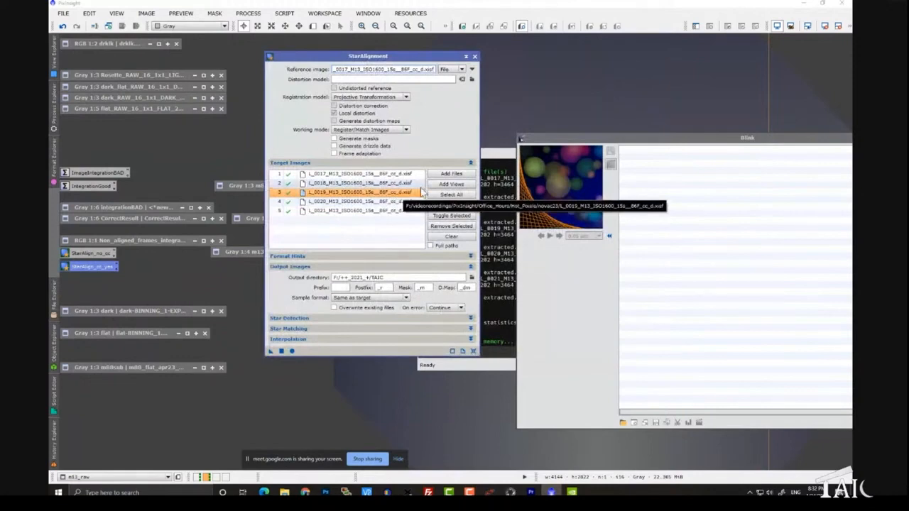
left_click(292, 351)
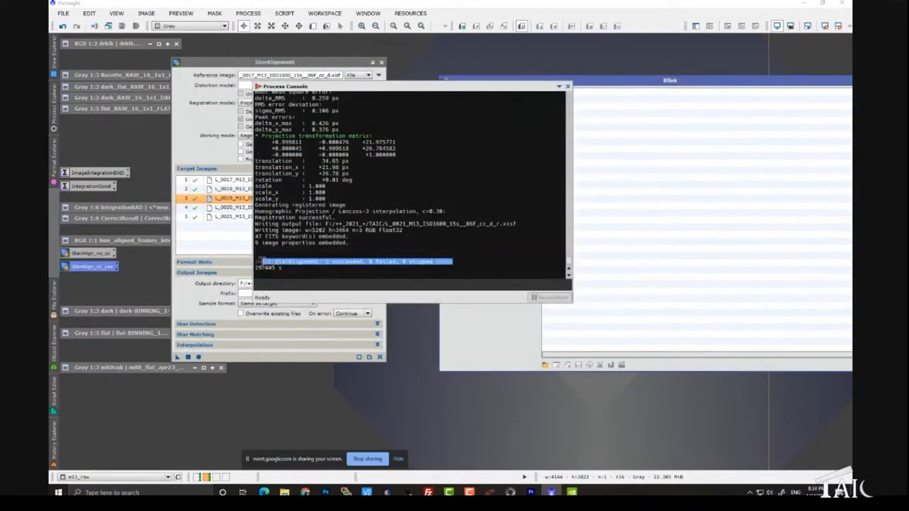
left_click_drag(263, 263, 259, 263)
Load the five registered, cosmetically corrected M13 frames, L_0017 to L_0021 ending in _cc_d_r.xisf, into Blink.
left_click_drag(655, 88, 526, 69)
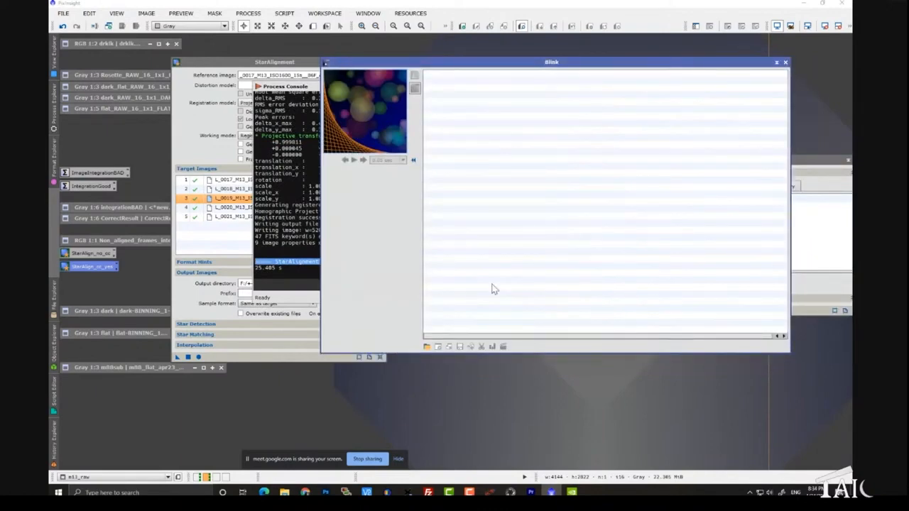
left_click(427, 347)
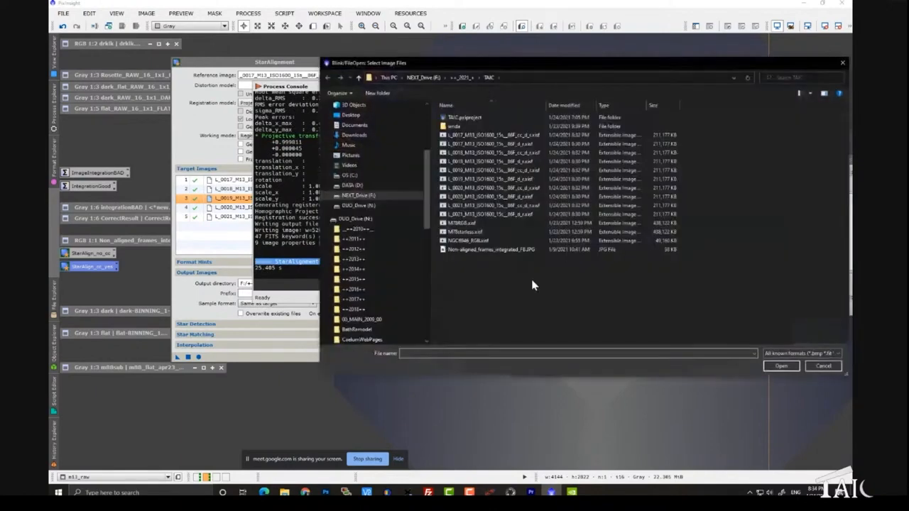
left_click(537, 135)
left_click(538, 152, "ctrl")
left_click(537, 170, "ctrl")
left_click(537, 187, "ctrl")
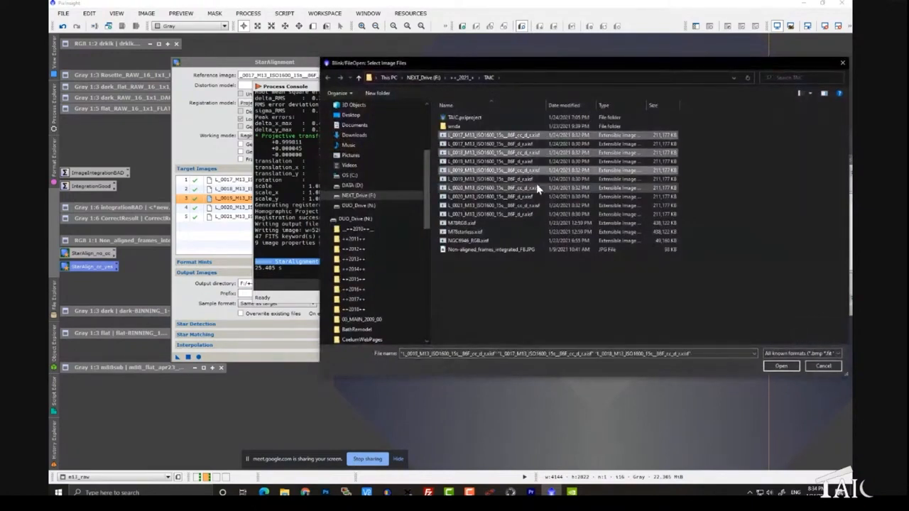
left_click(561, 205, "ctrl")
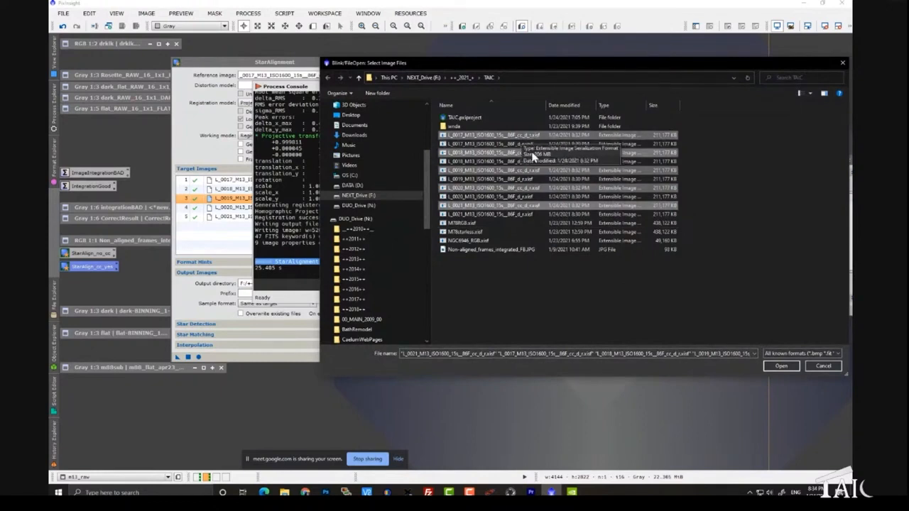
left_click(769, 366)
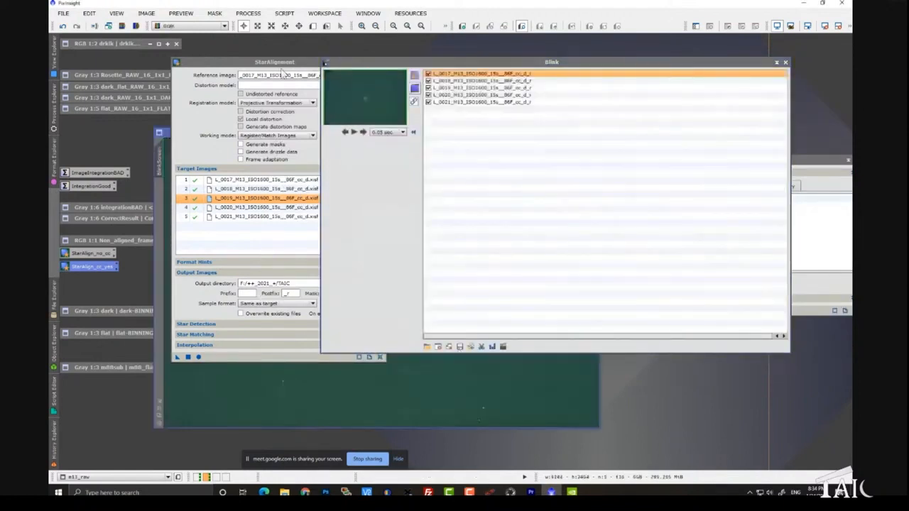
Move the StarAlignment, Blink and Process Console windows clear of the star cluster in the BlinkScreen image.
left_click_drag(297, 66, 645, 106)
left_click_drag(356, 68, 427, 79)
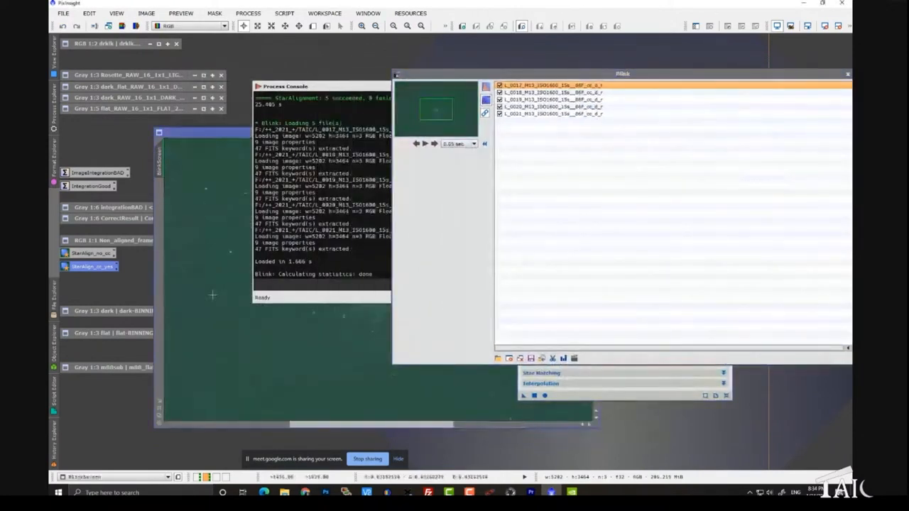
left_click_drag(357, 88, 722, 47)
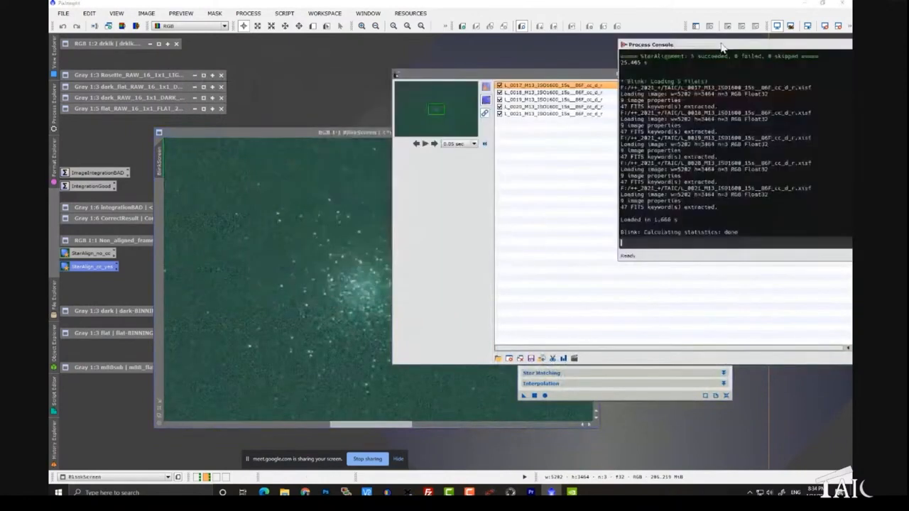
Blink through the cosmetically corrected frames and examine the M13 cluster's star alignment at 1:1 and 3:1 magnification.
left_click(426, 143)
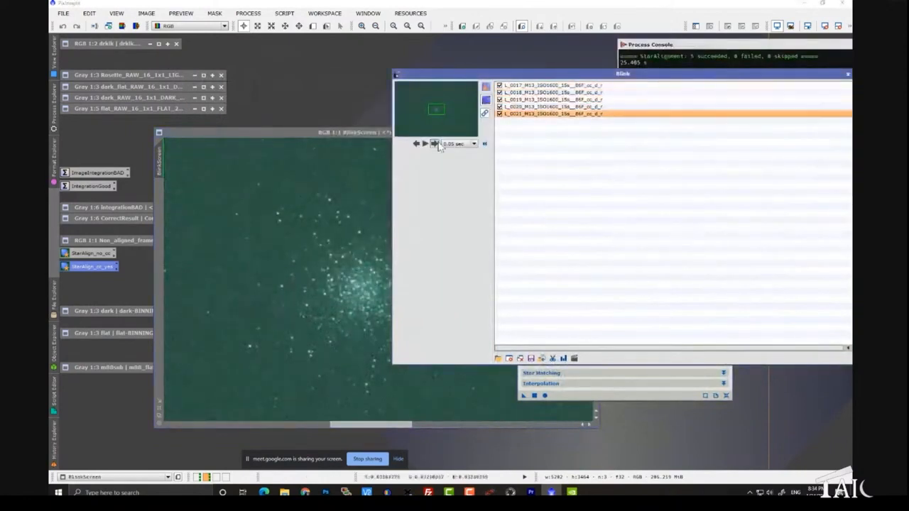
scroll(355, 296, "up", 2)
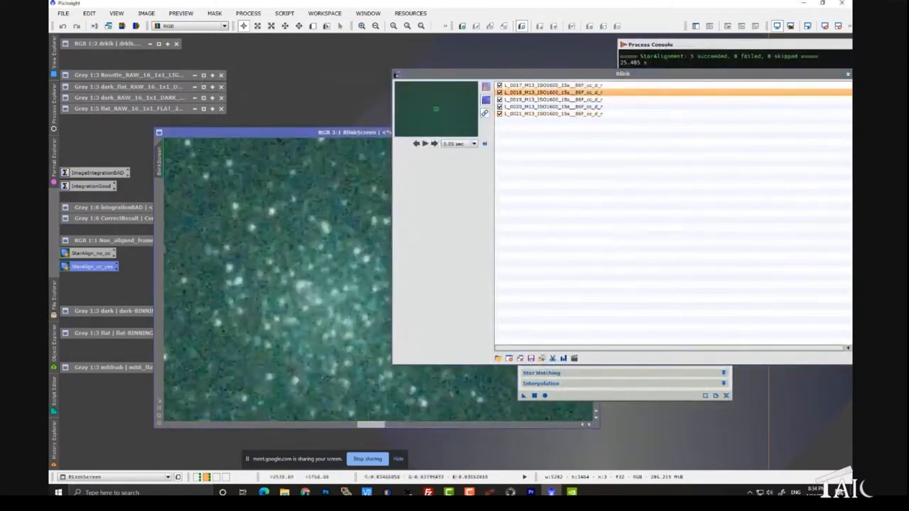
left_click(434, 143)
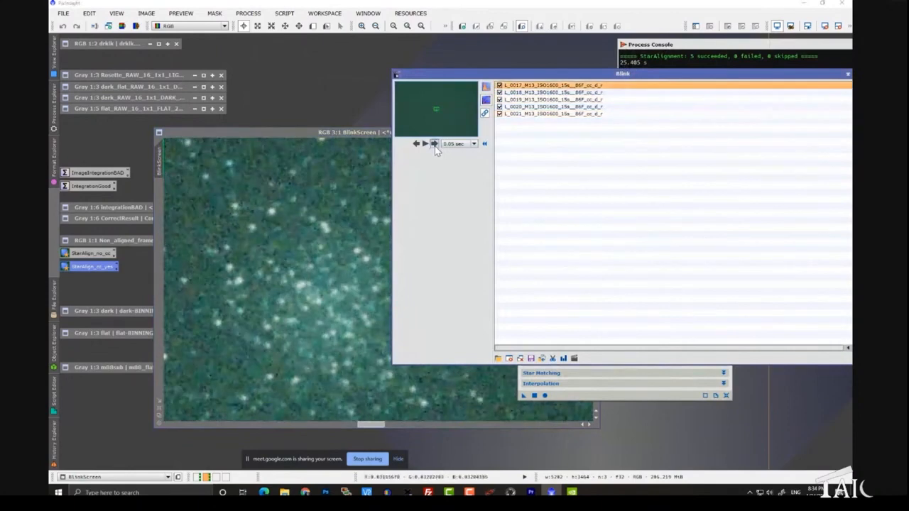
left_click(277, 277)
scroll(278, 277, "down", 2)
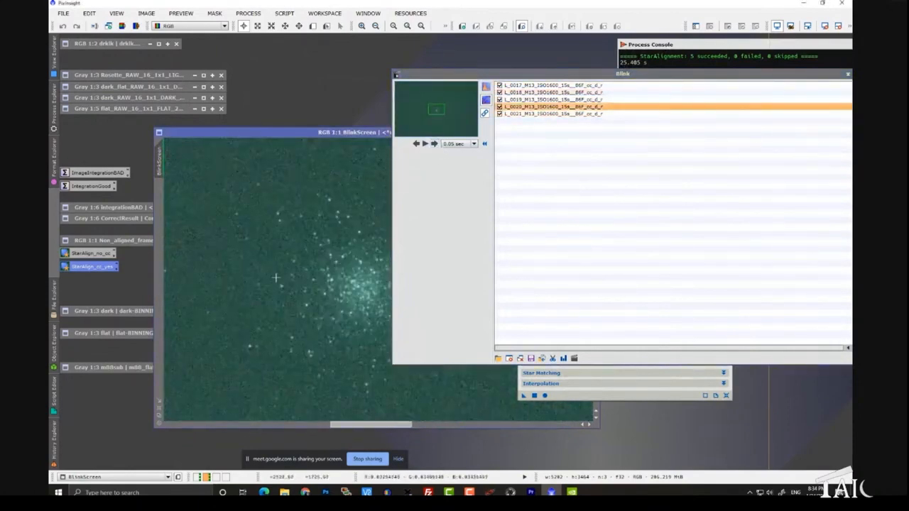